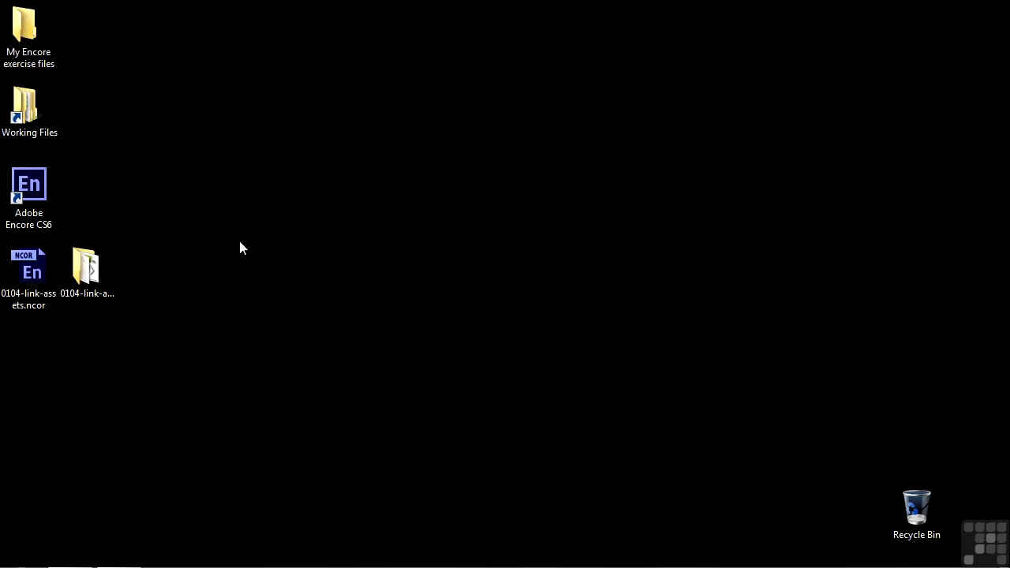
Step: Select the .ncor file, then the 0104-link-assets folder, and put the folder's name into edit mode
click(37, 306)
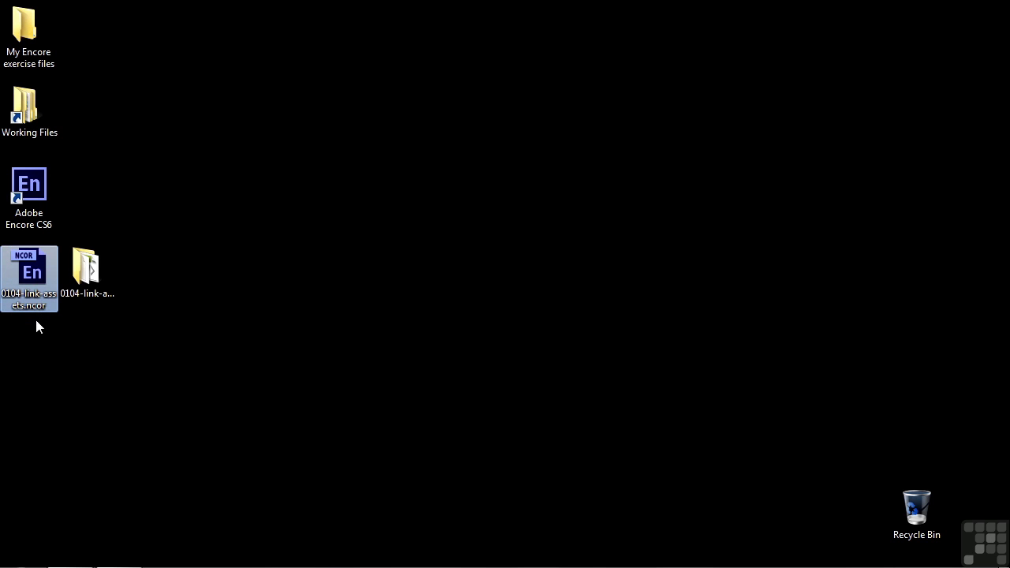
click(84, 269)
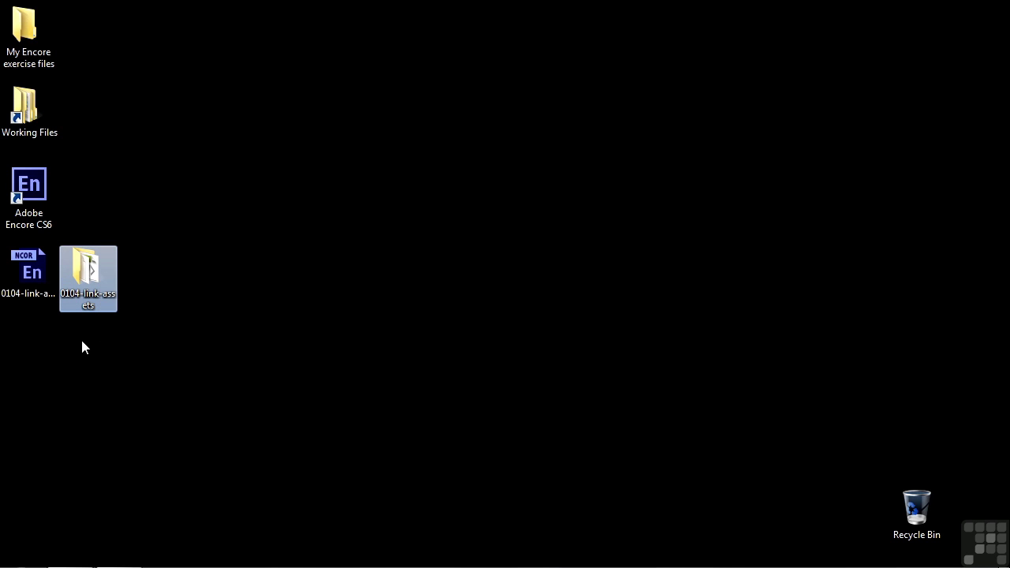
click(66, 293)
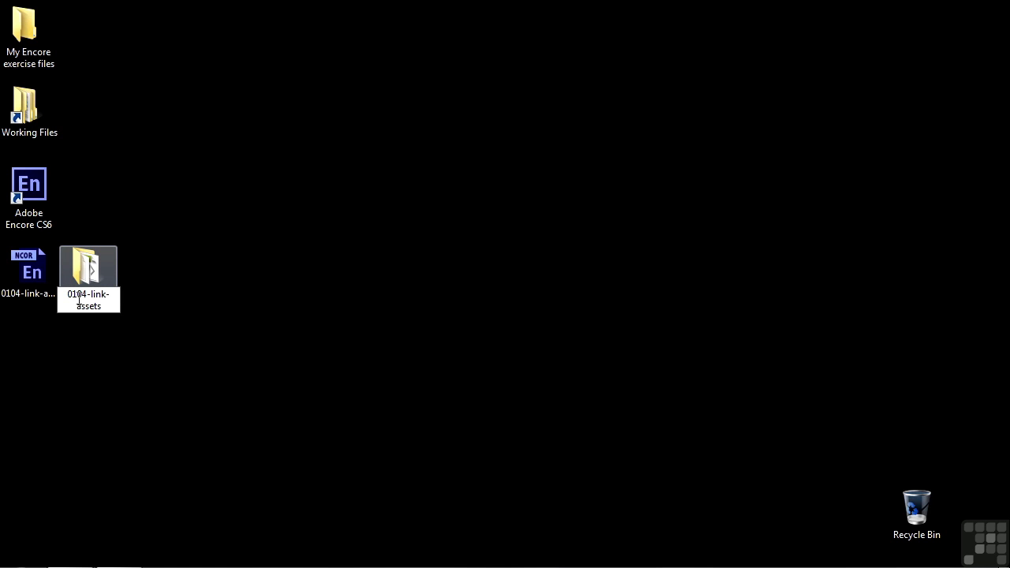
Step: Rename the folder to old-0104-link-assets, confirm the project fails to open, and exit Encore
text(old-)
key(Return)
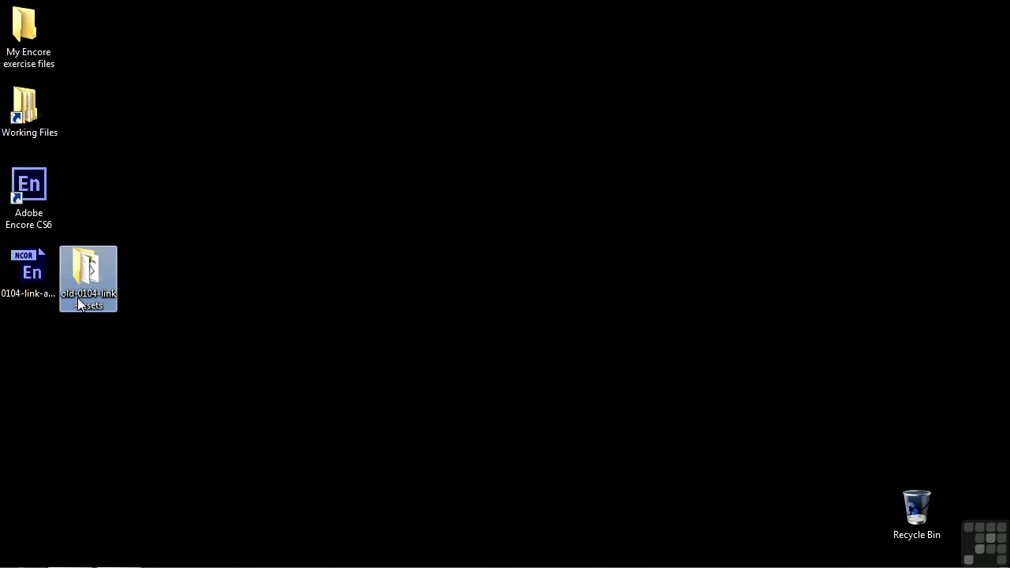
double_click(45, 272)
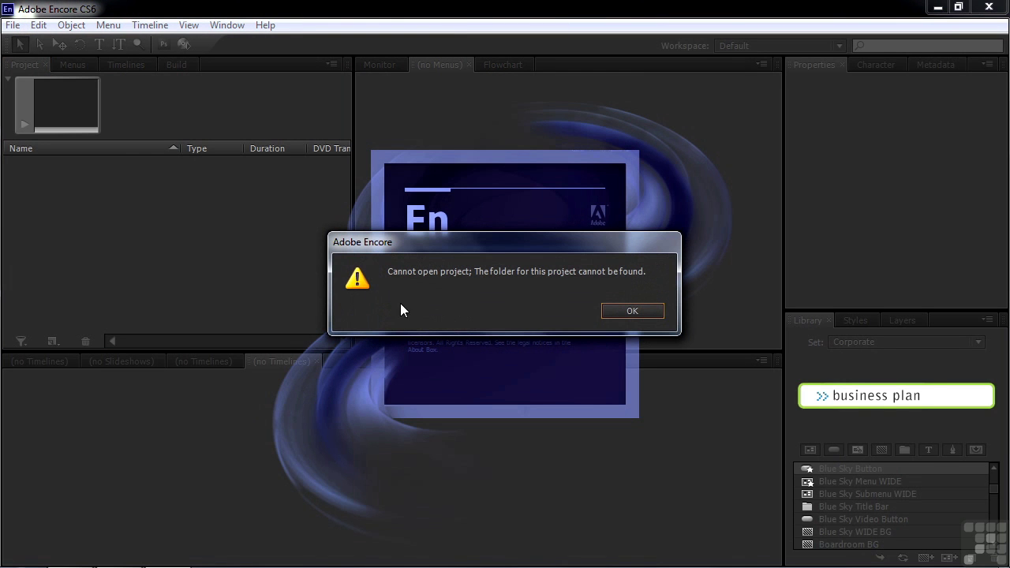
click(633, 312)
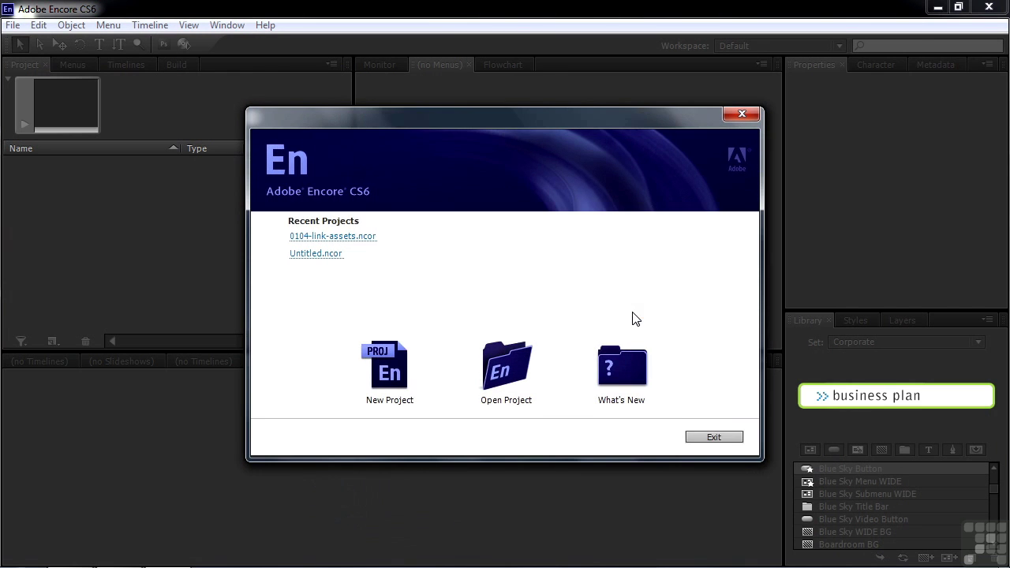
click(703, 437)
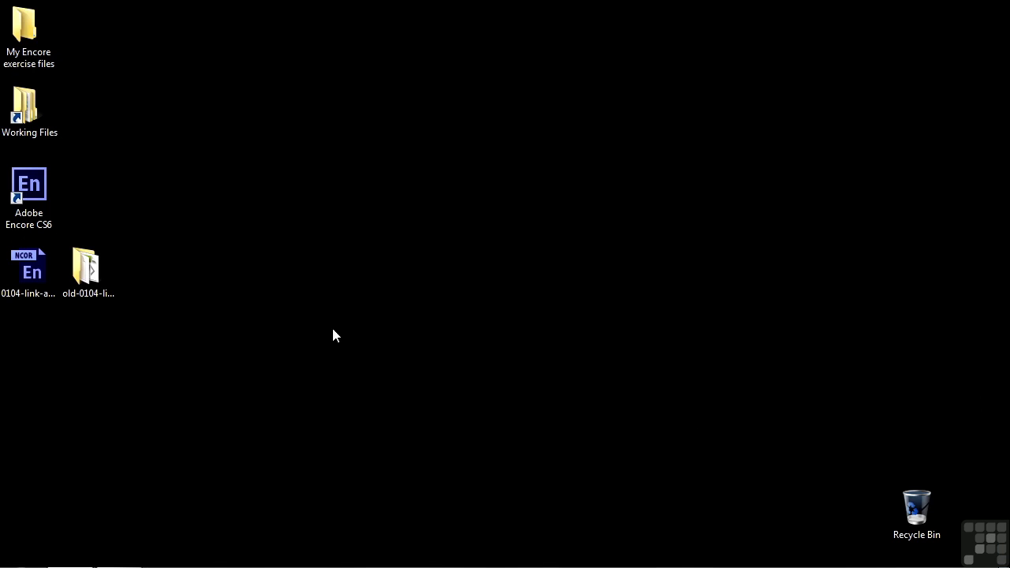
Step: Remove the 'old-' prefix so the folder is named 0104-link-assets again
click(77, 291)
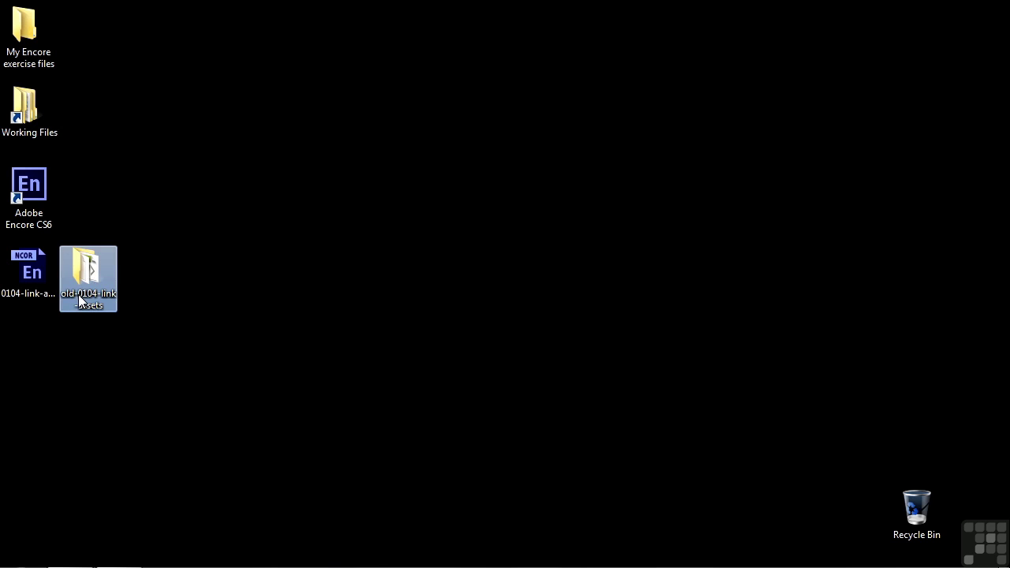
click(78, 295)
click(89, 294)
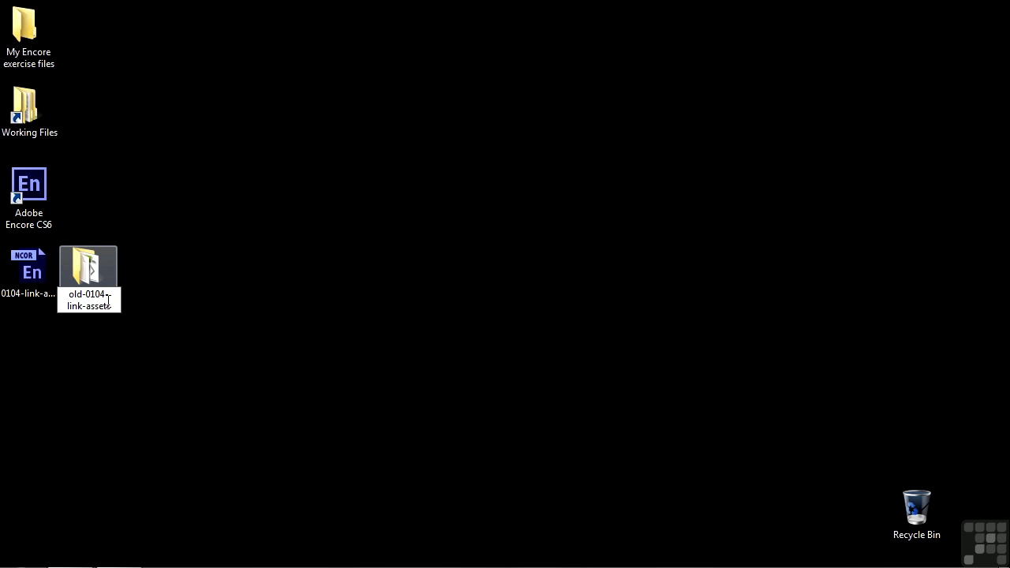
key(BackSpace)
key(BackSpace)
key(BackSpace)
key(BackSpace)
key(Return)
Step: Open the 0104-link-assets folder to inspect its contents, then close the window
drag(101, 336, 39, 265)
click(76, 268)
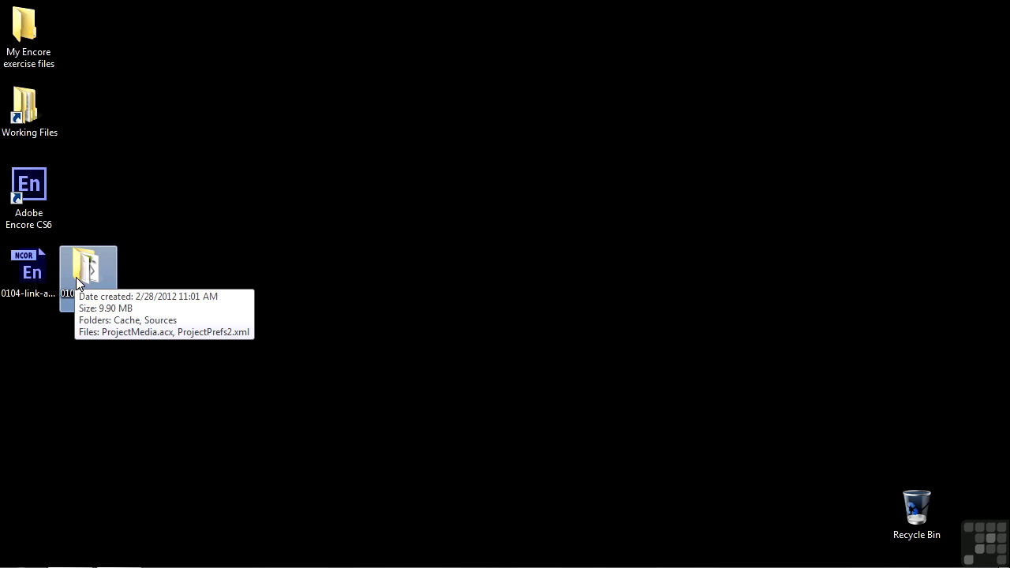
double_click(81, 269)
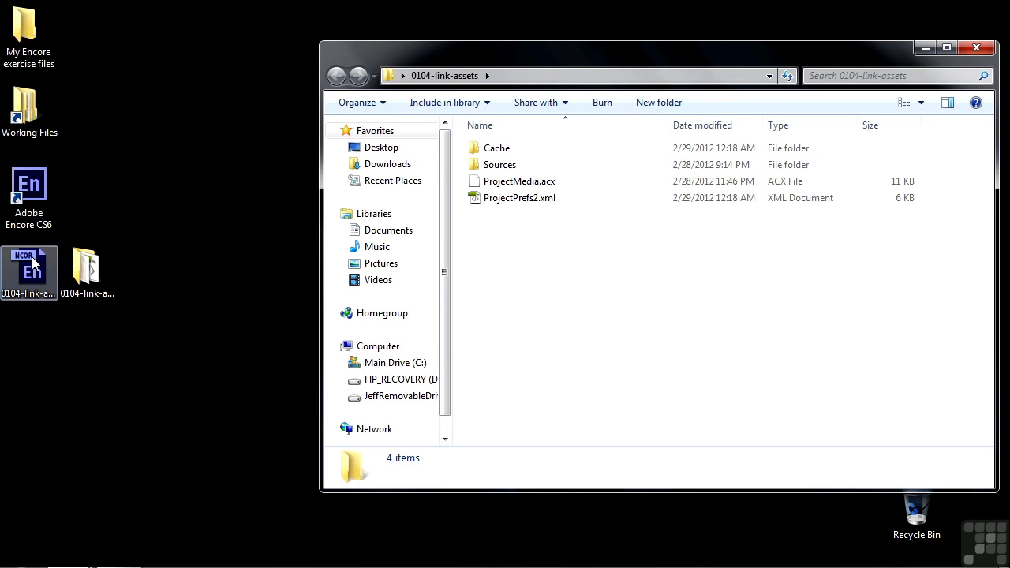
click(975, 49)
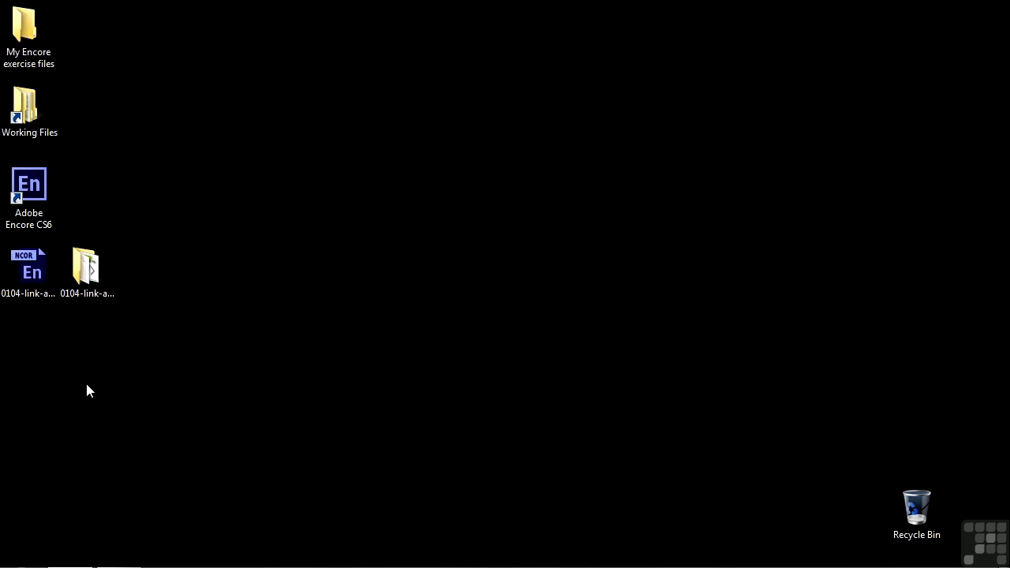
Step: Reopen 0104-link-assets.ncor, browse the Look in list, and skip locating time-lapse.mov
double_click(33, 274)
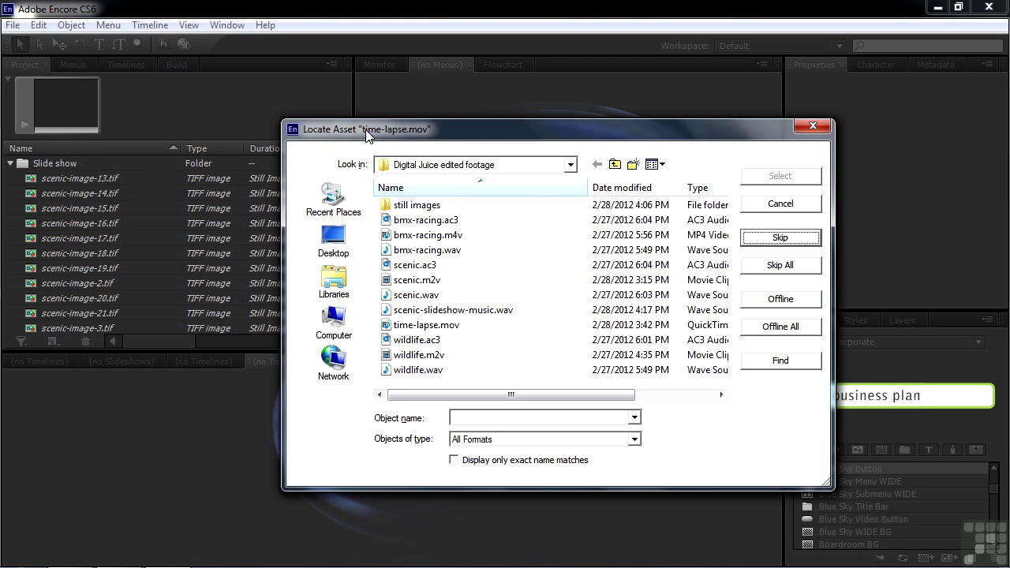
mouse_move(460, 329)
click(571, 166)
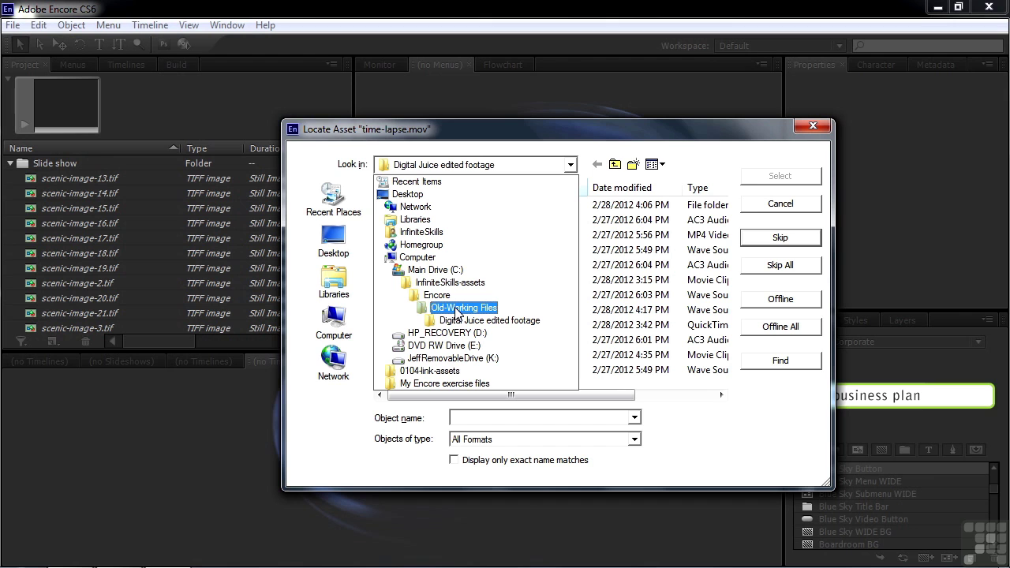
click(493, 124)
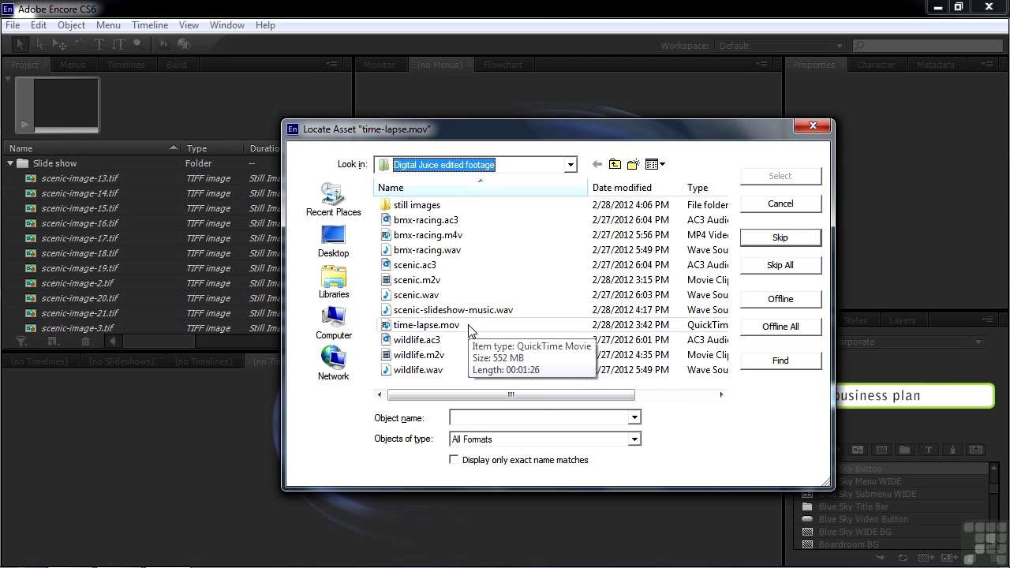
click(786, 241)
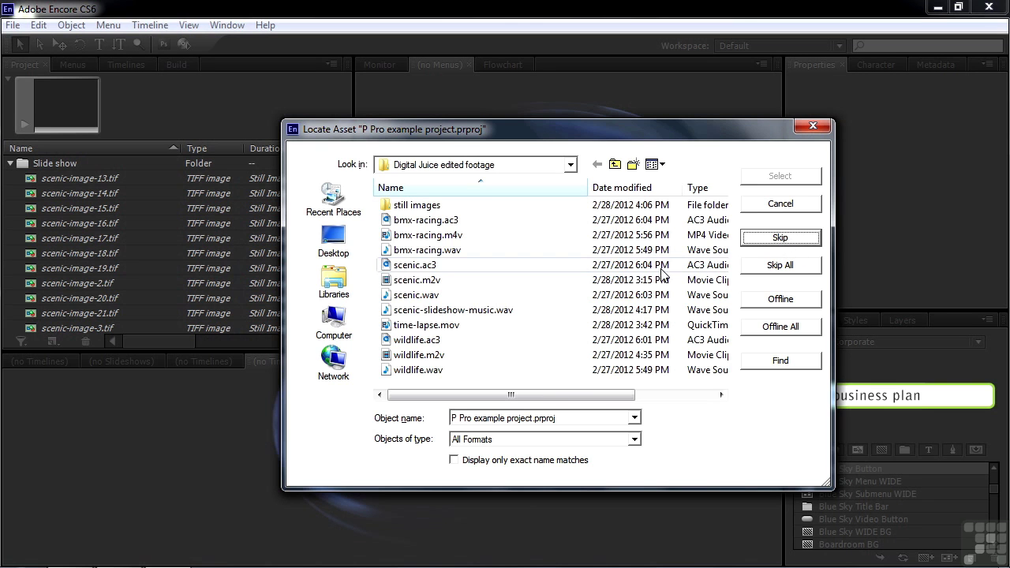
Step: Relink the missing sequence to P Pro example project.prproj in the Premiere Pro projects folder
click(614, 164)
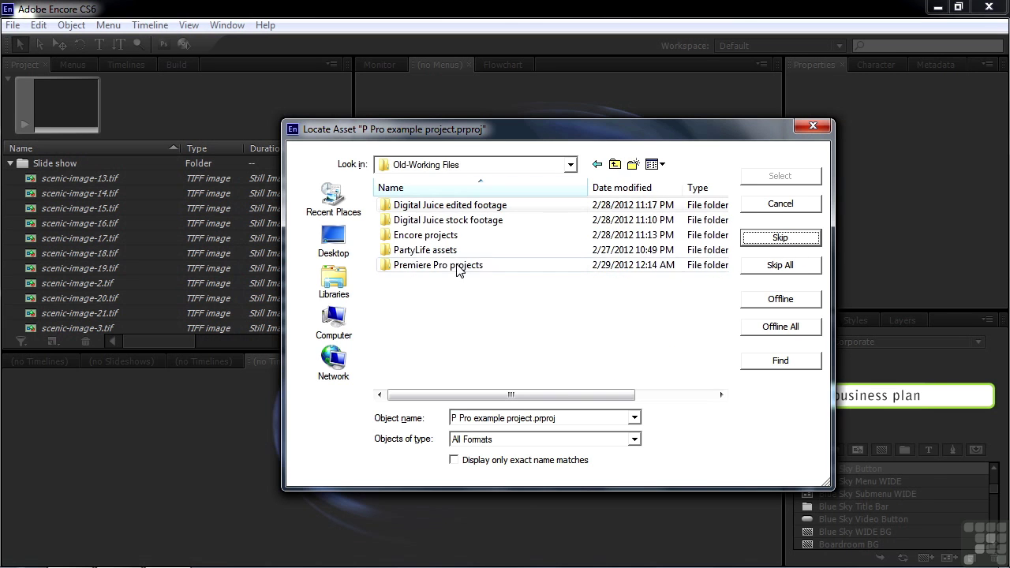
double_click(444, 268)
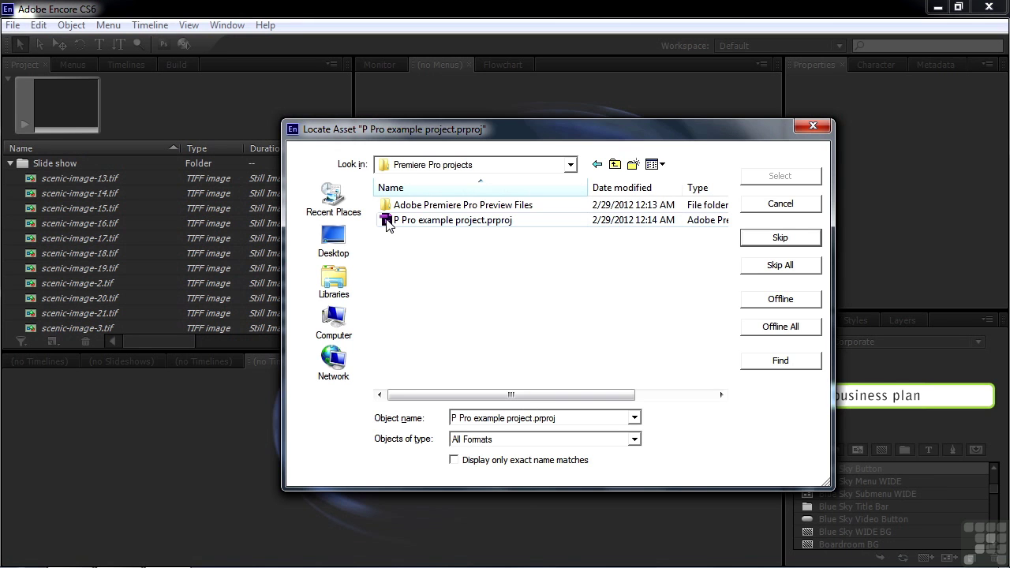
double_click(387, 221)
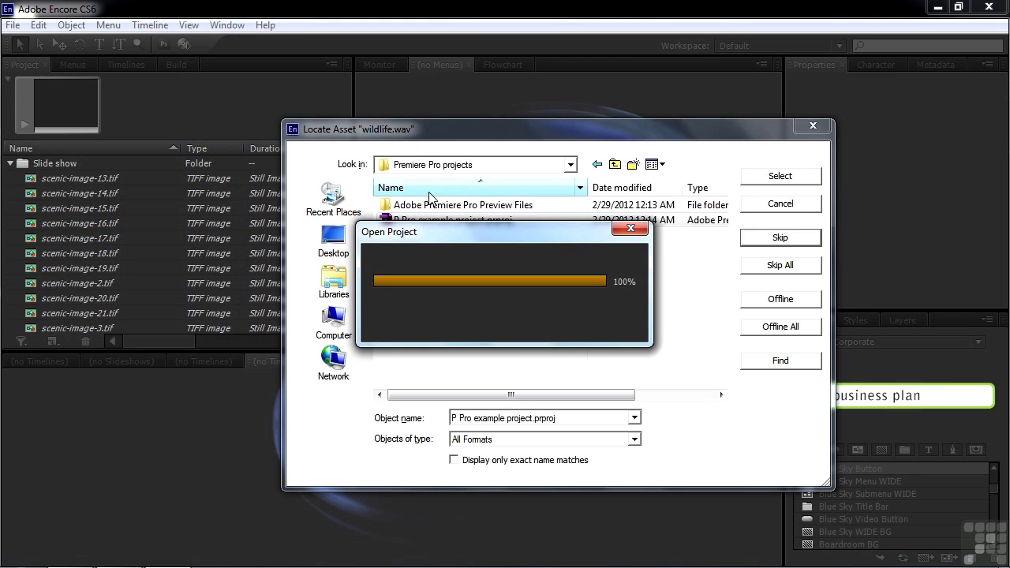
drag(497, 237, 158, 354)
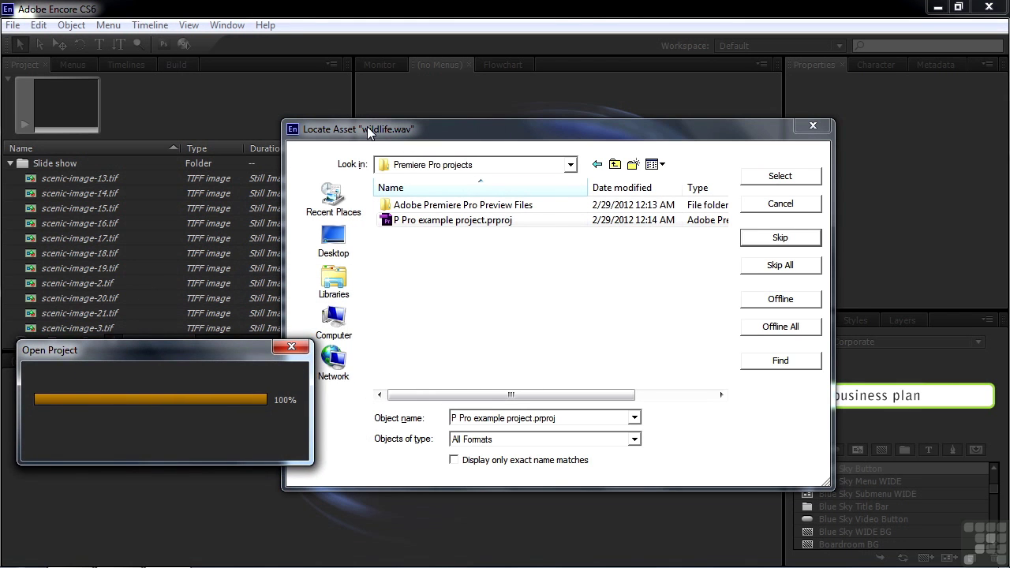
Step: Select wildlife.wav from the Digital Juice edited footage folder as the replacement audio
click(615, 165)
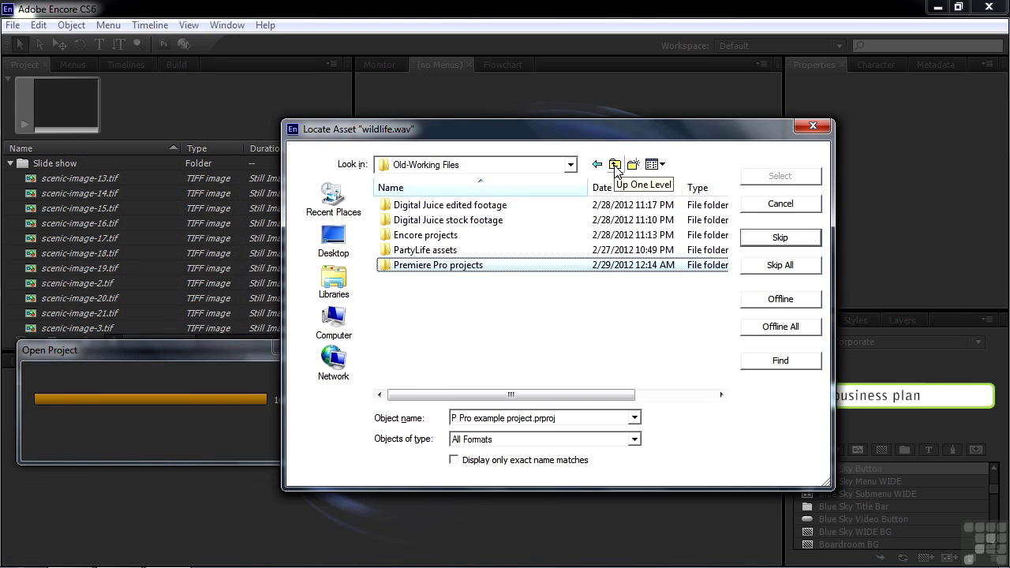
double_click(388, 207)
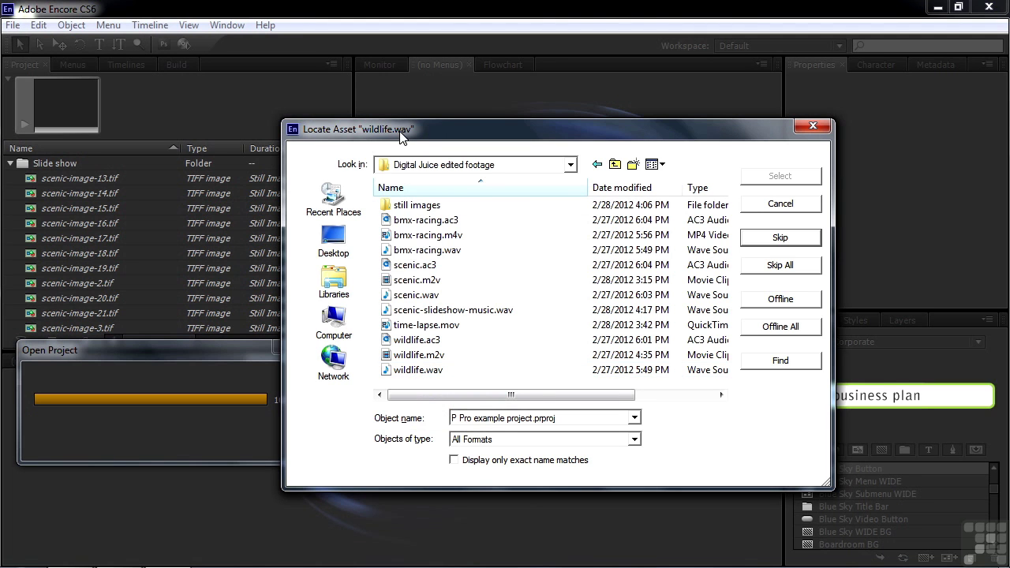
click(389, 374)
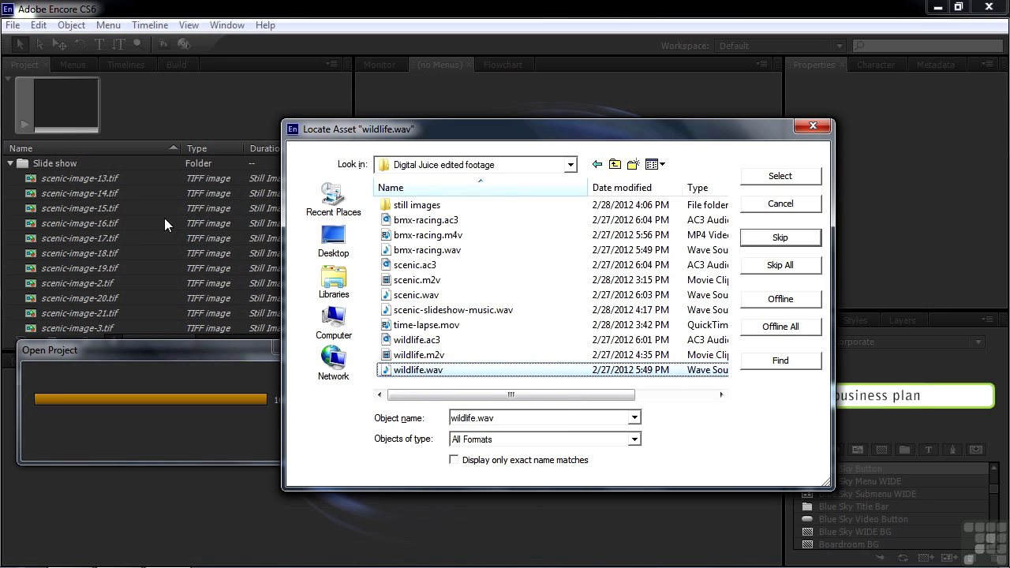
click(779, 176)
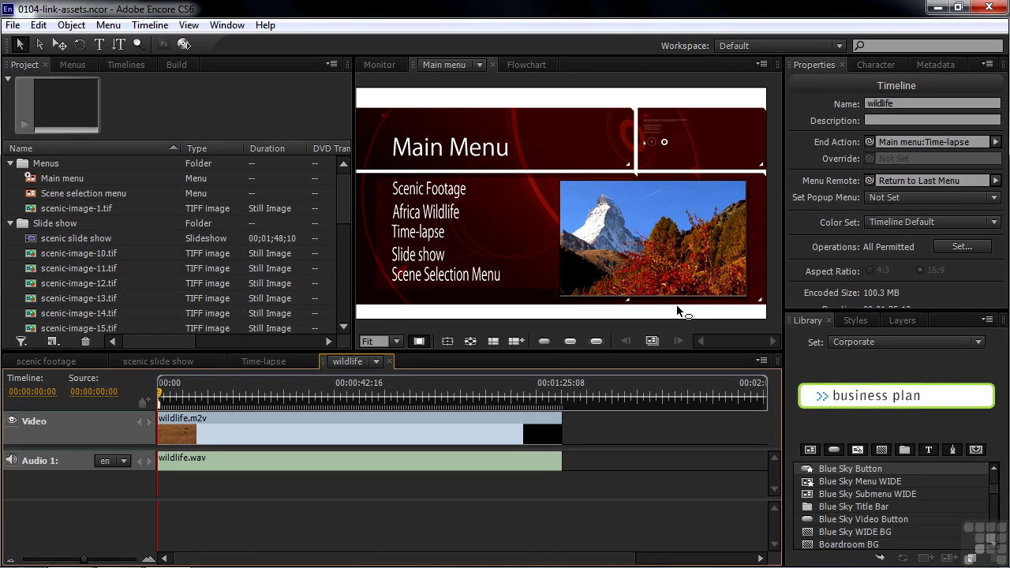
Step: View the scenic footage timeline at 00:00:10:12 in the Monitor, showing Media offline
click(75, 360)
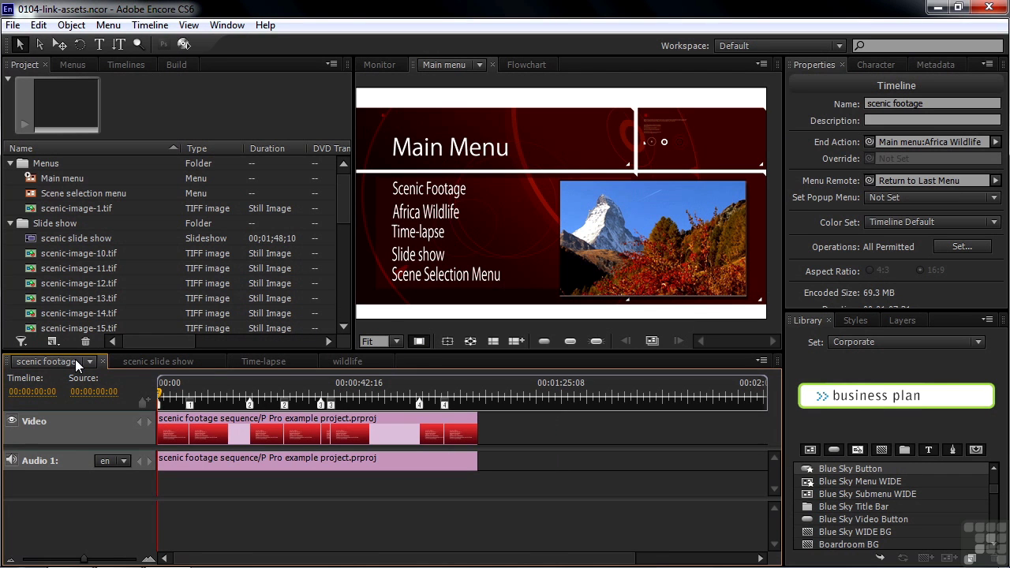
click(206, 392)
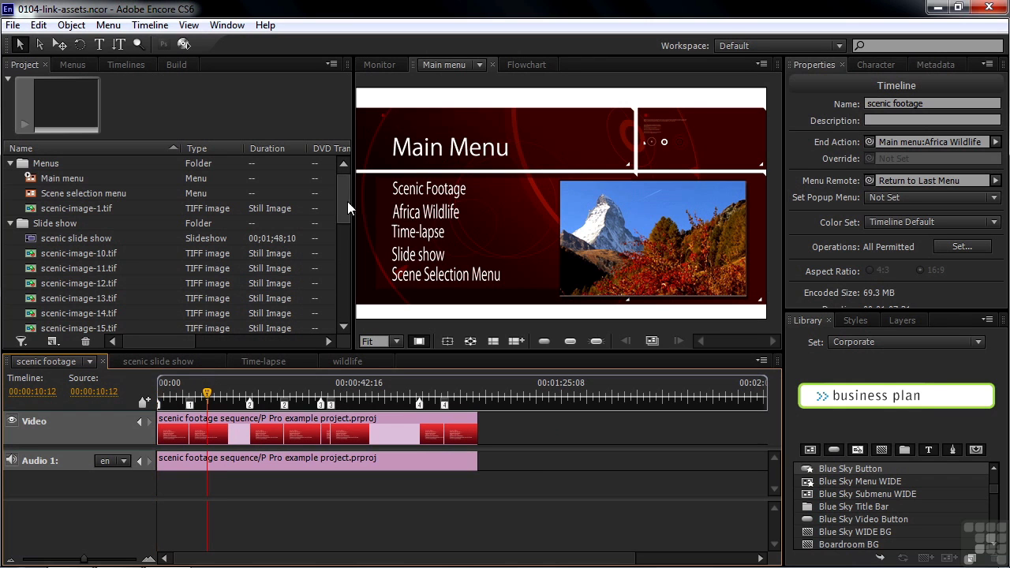
click(391, 66)
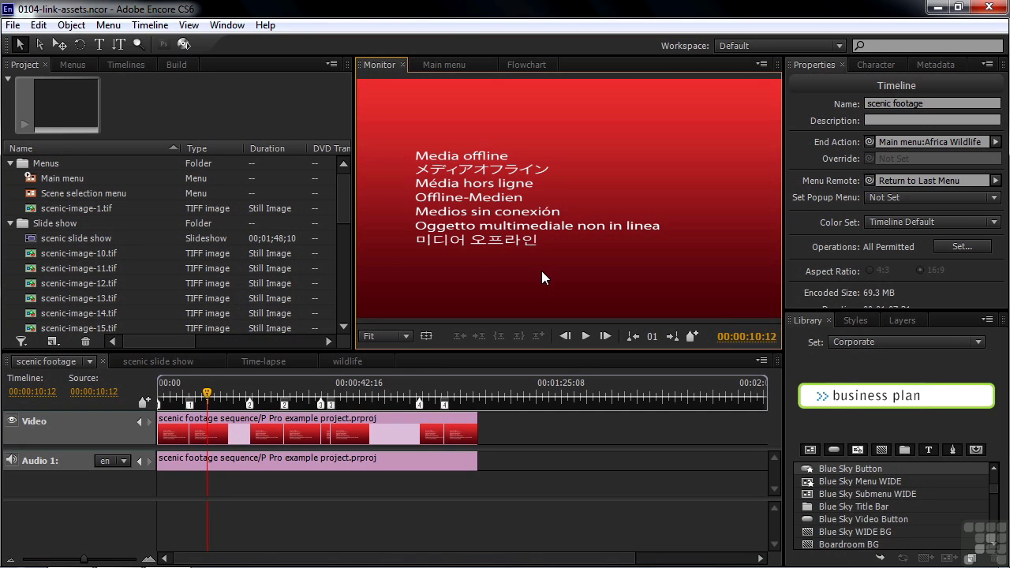
Step: Minimize Encore and open P Pro example project.prproj from Working Files > Premiere Pro projects
click(935, 8)
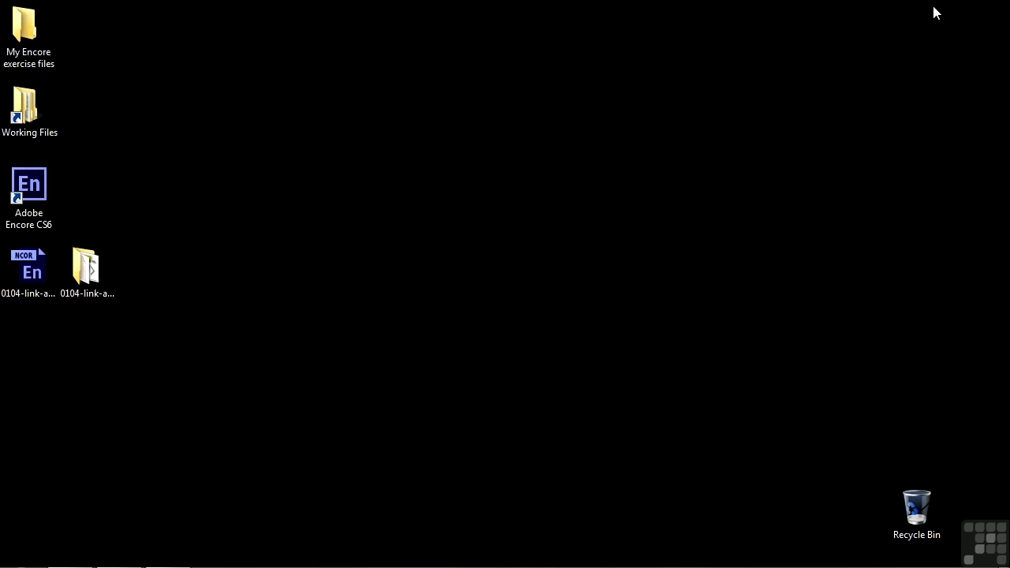
double_click(35, 126)
drag(153, 23, 212, 26)
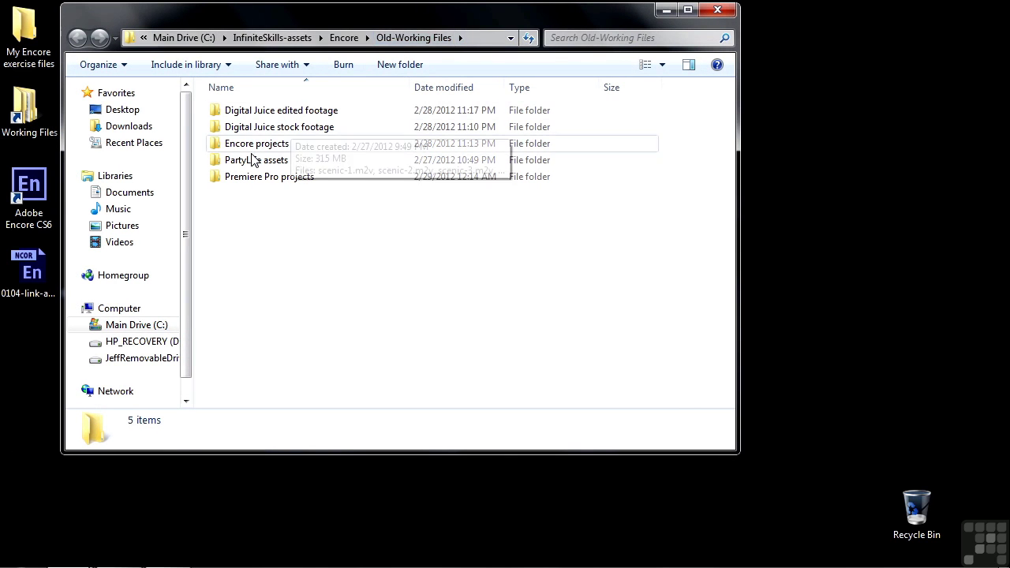
double_click(221, 184)
double_click(216, 131)
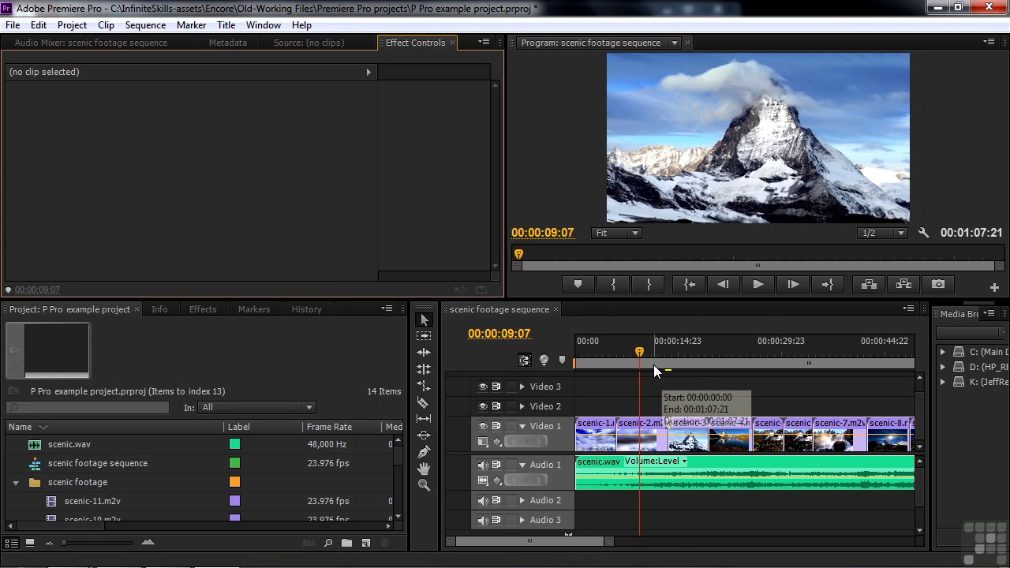
Step: Scrub to check the scenic footage, save the Premiere project, and close Premiere Pro
drag(639, 352, 641, 351)
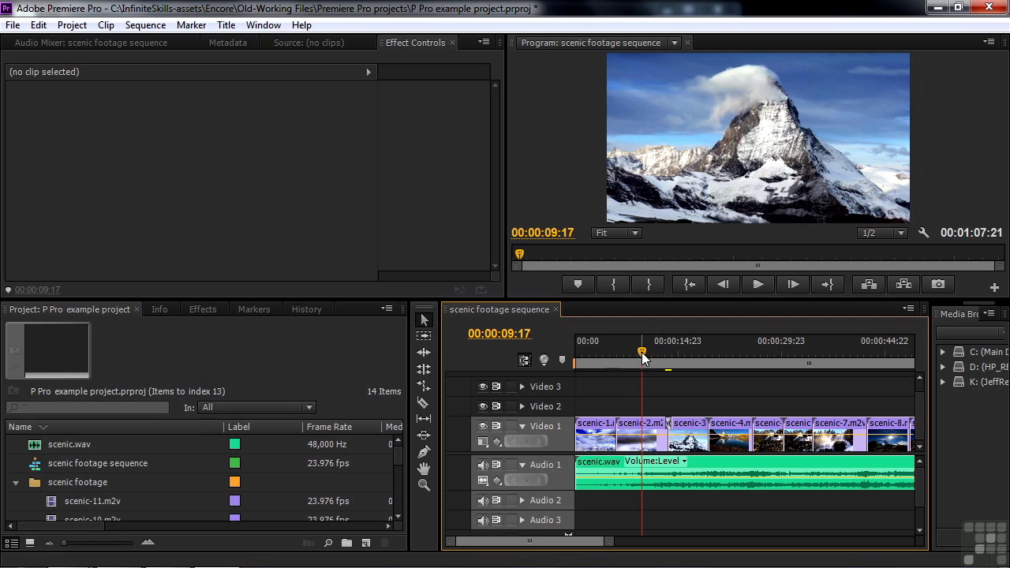
click(13, 24)
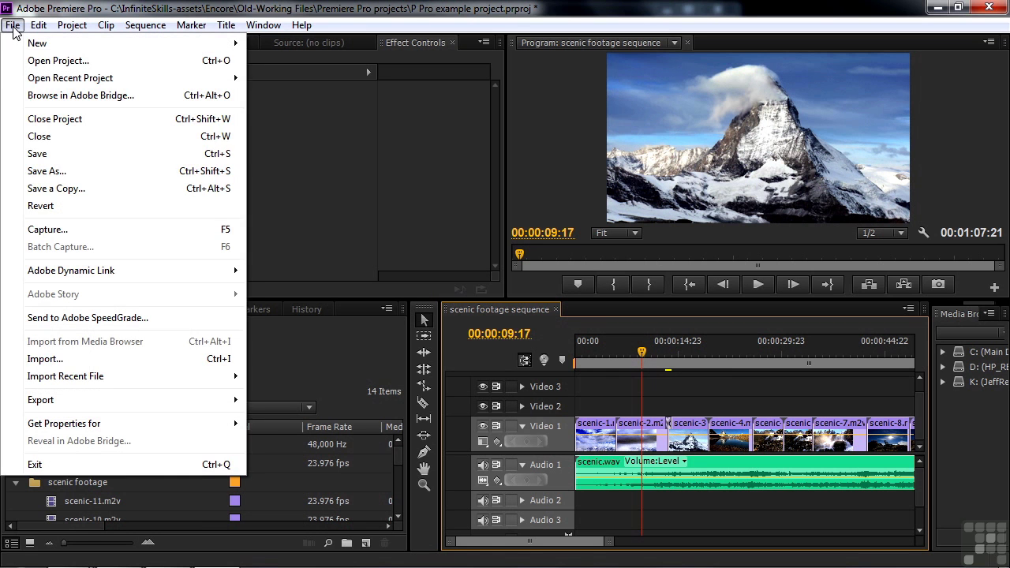
click(40, 156)
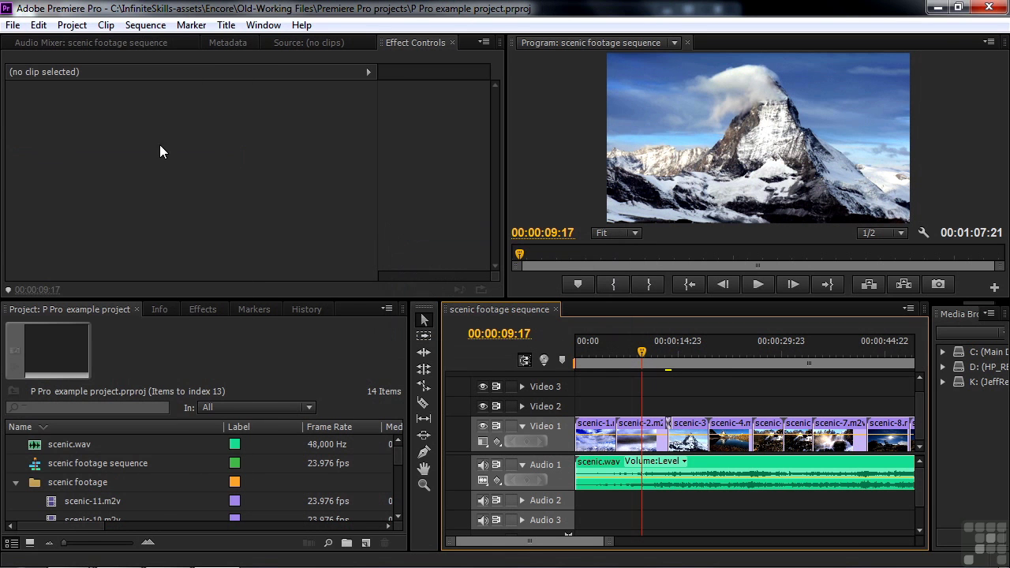
click(990, 8)
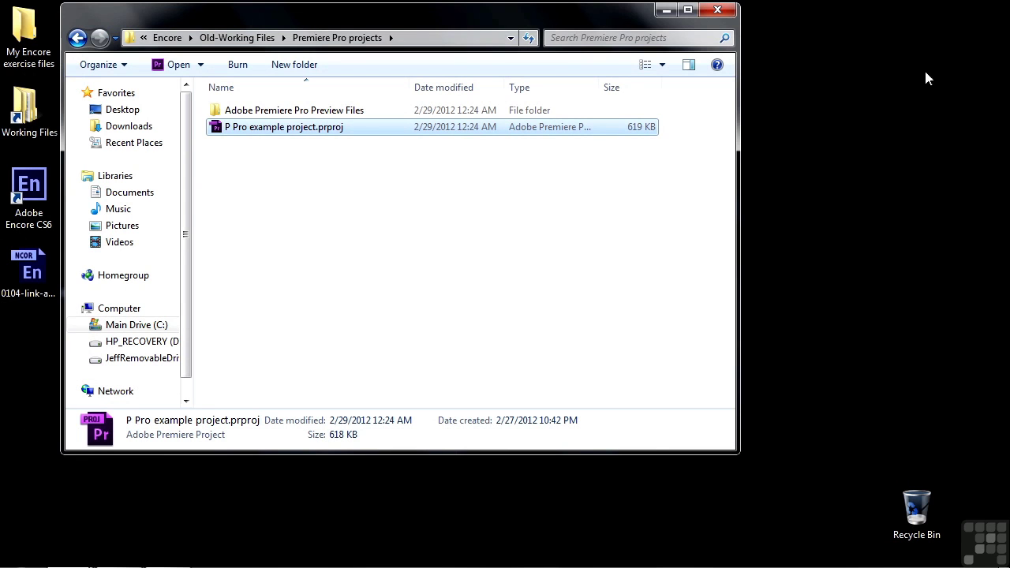
Step: Close Explorer, return to Encore with scenic footage playing, and display the Time-lapse timeline
click(719, 10)
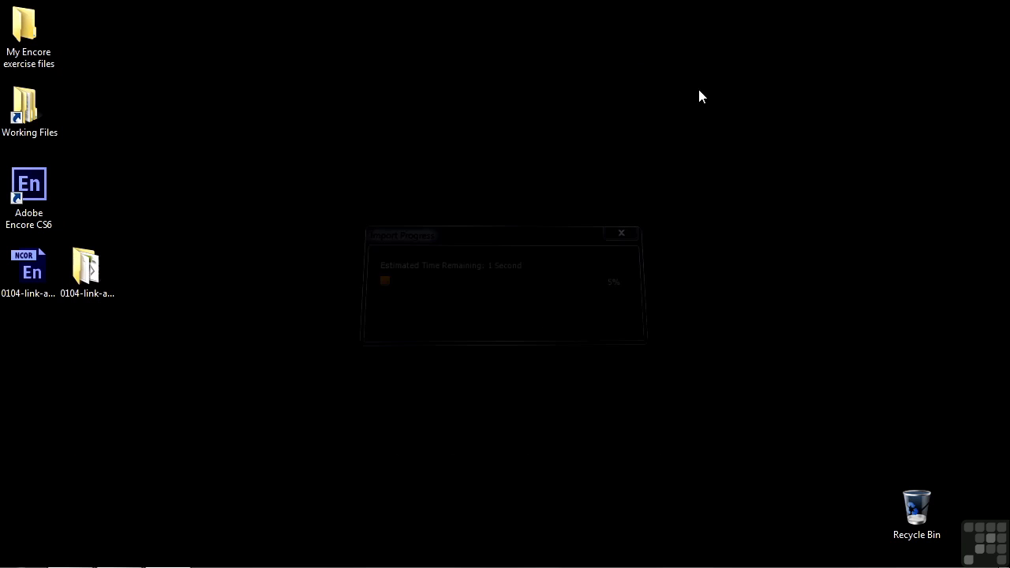
click(168, 550)
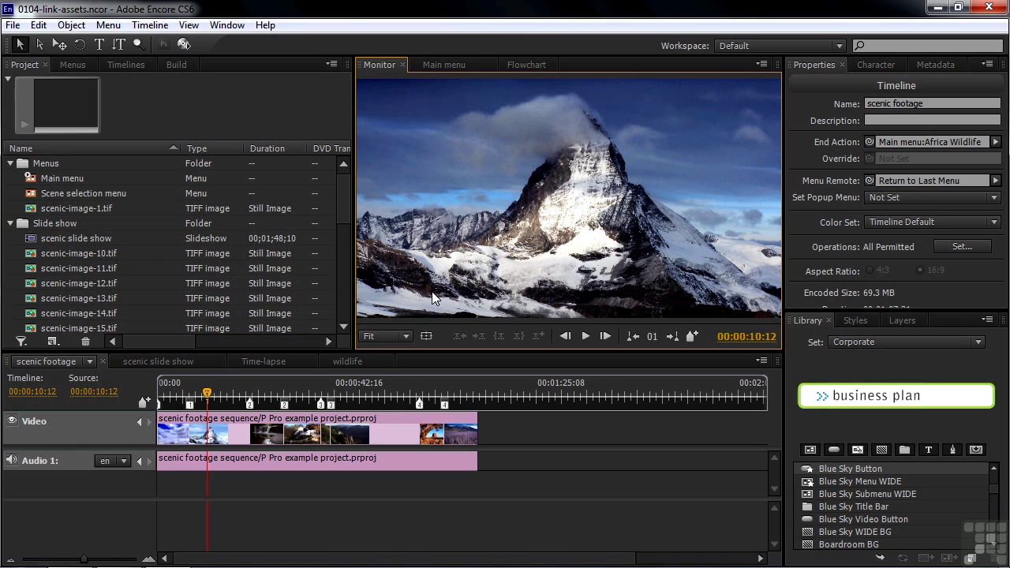
click(284, 359)
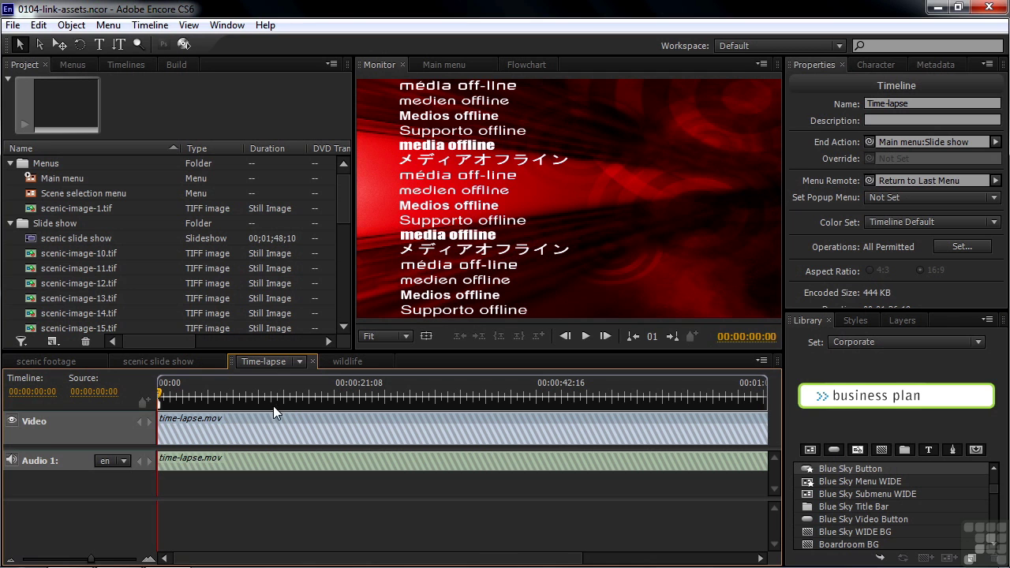
scroll(345, 209, down, 1)
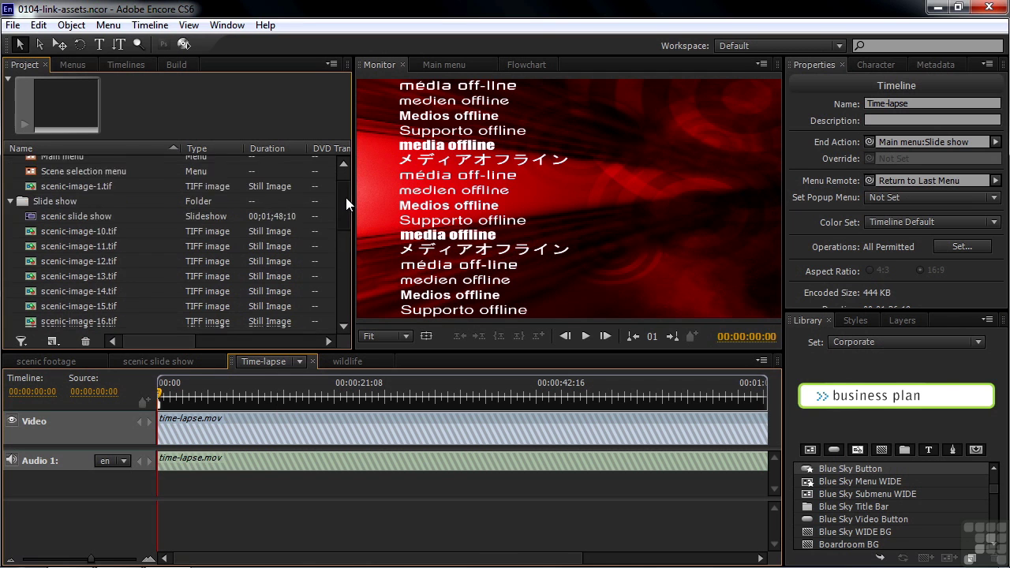
drag(346, 197, 340, 304)
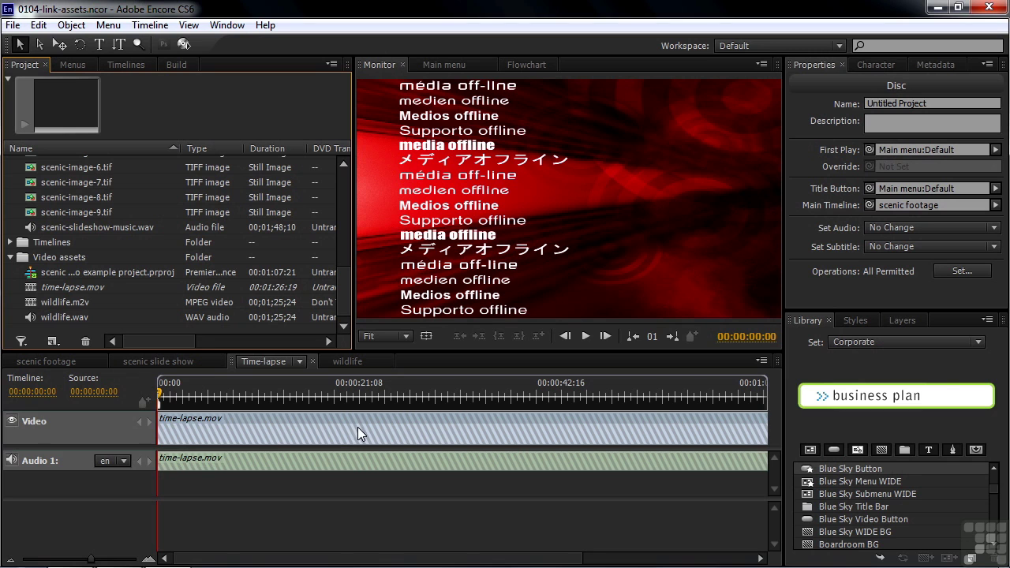
right_click(32, 292)
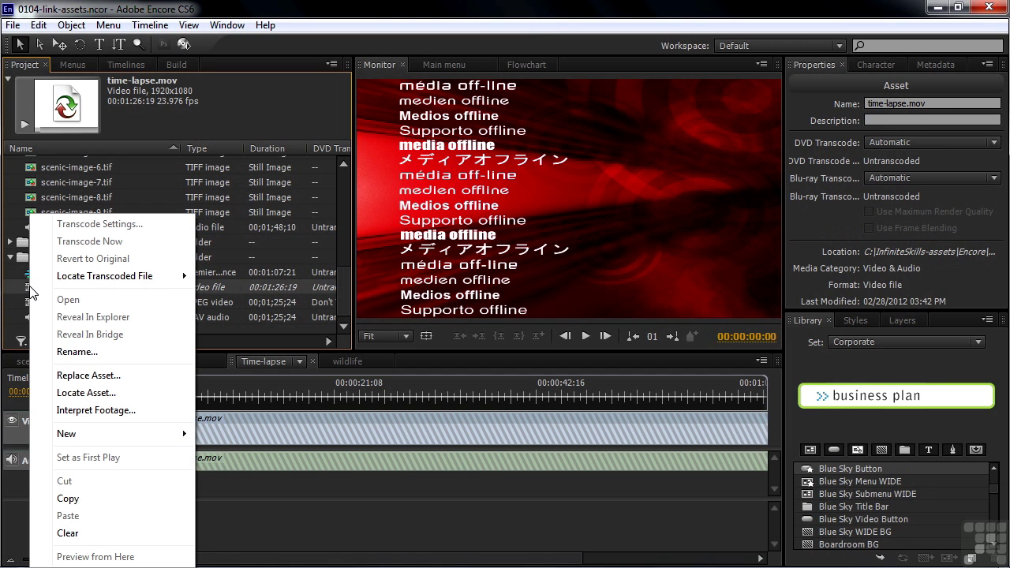
Step: Relink time-lapse.mov from Old-Working Files > Digital Juice edited footage, then scrub the Time-lapse timeline to 00:00:07:00
click(75, 395)
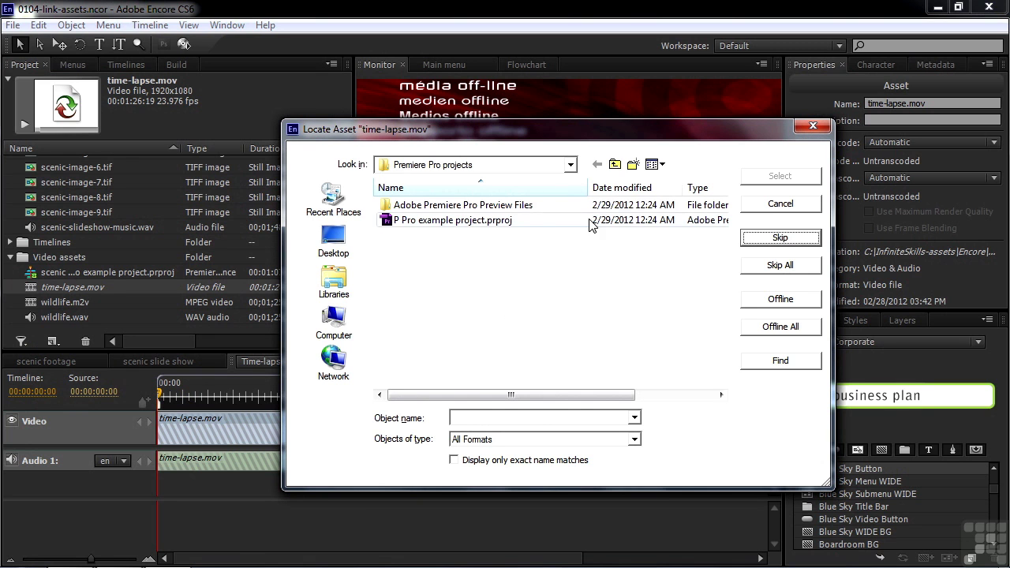
click(615, 165)
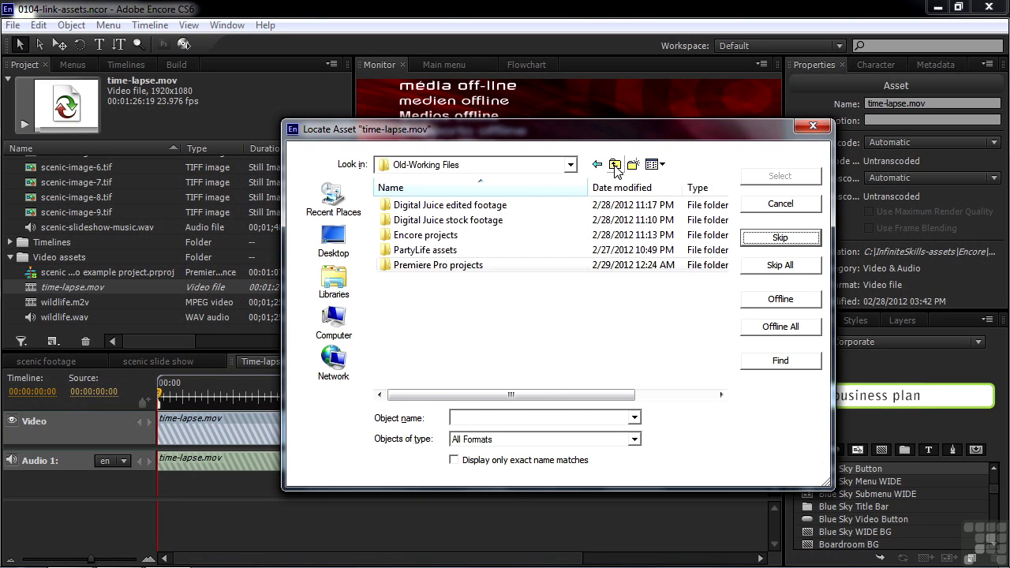
double_click(389, 206)
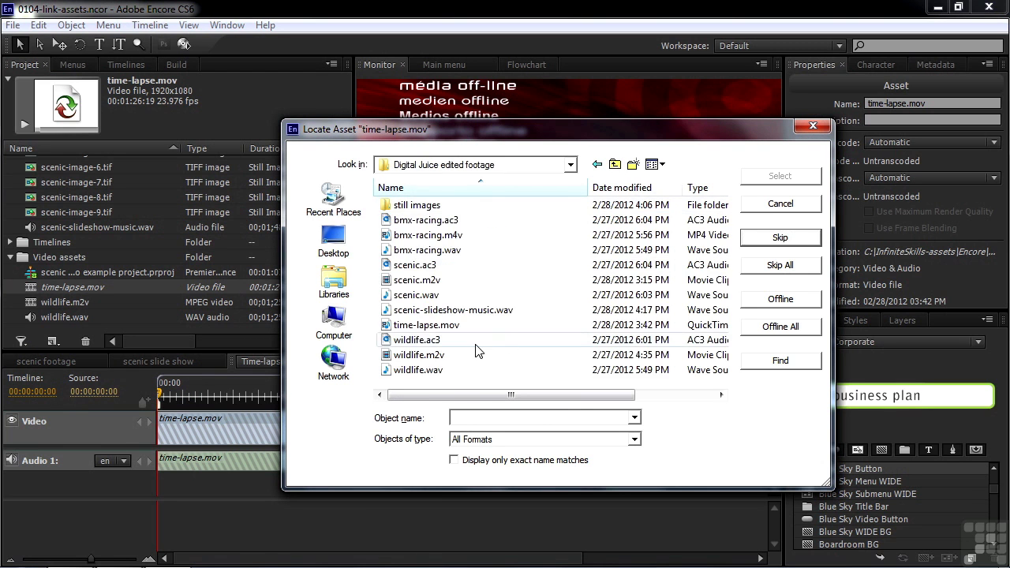
click(390, 325)
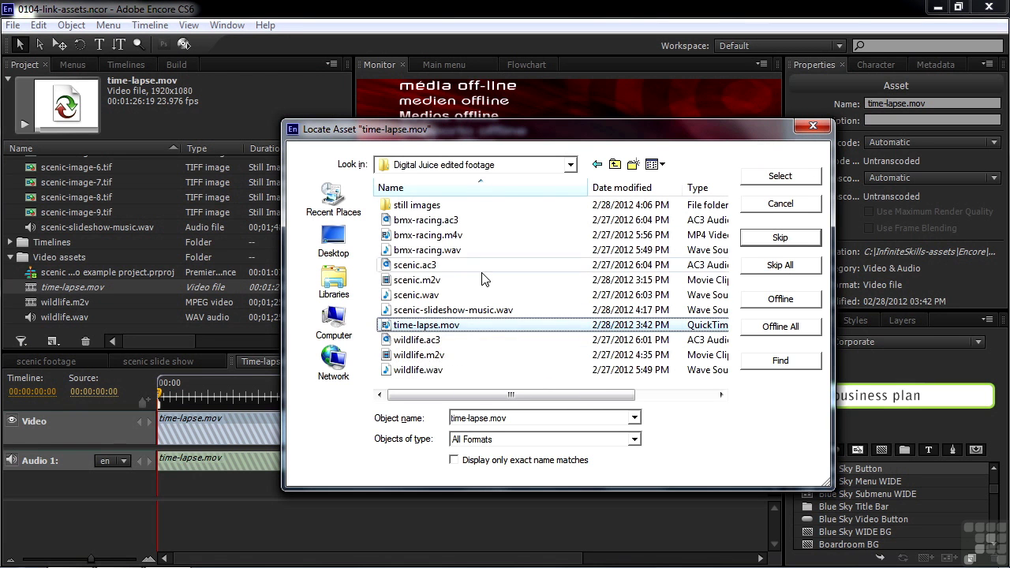
double_click(390, 325)
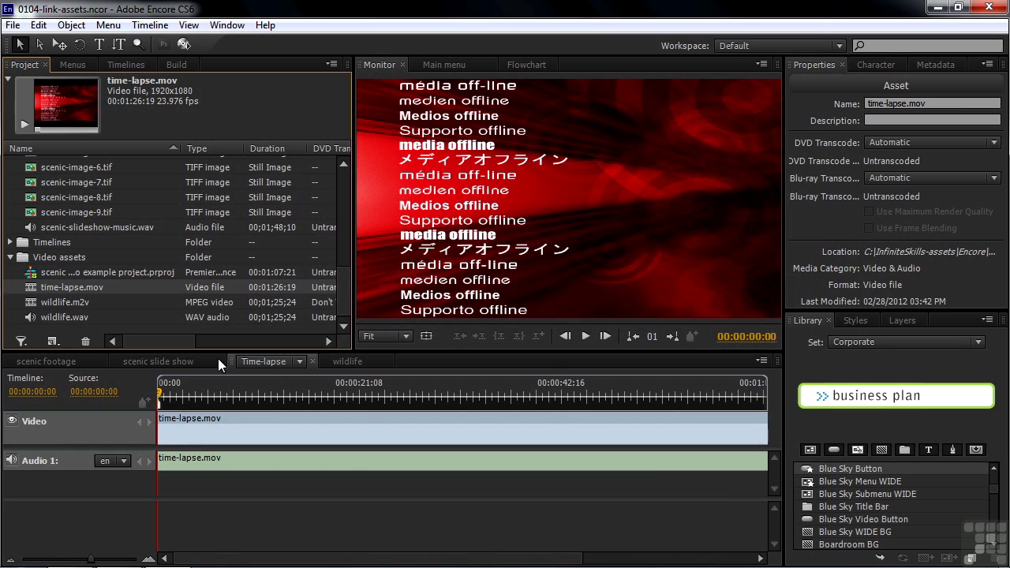
click(203, 385)
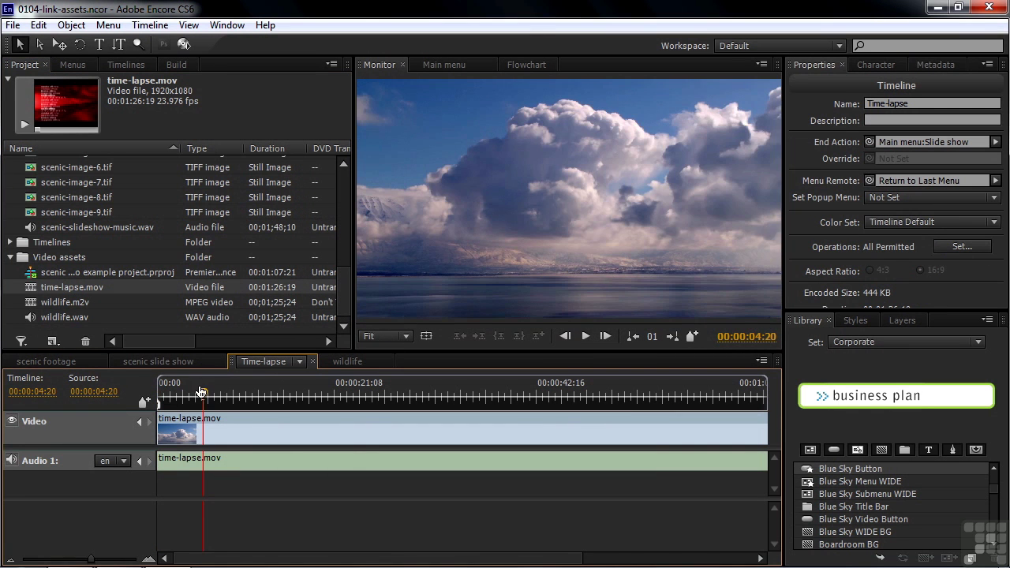
drag(203, 385, 224, 394)
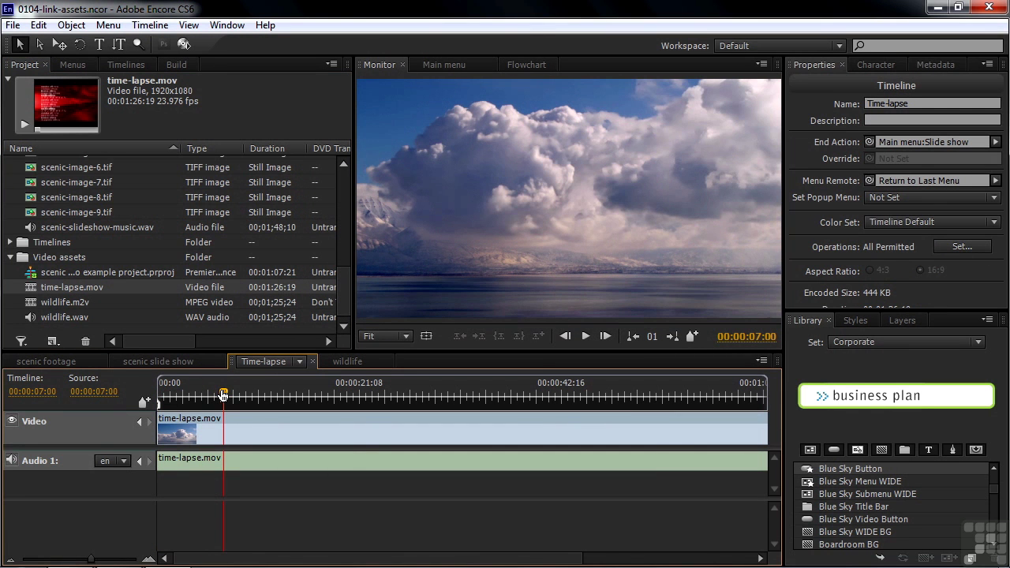